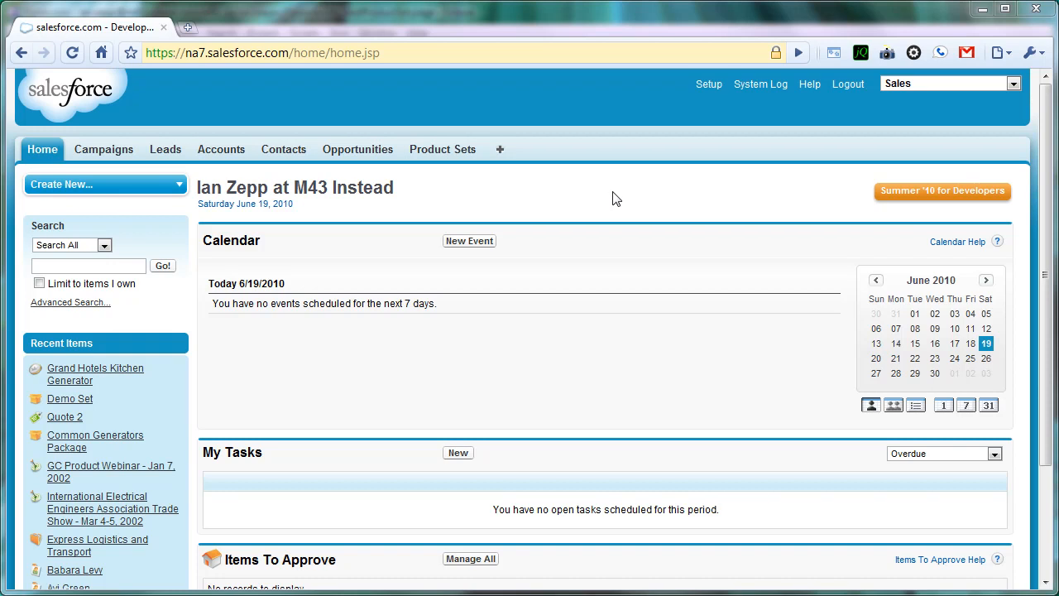
Create a new package named M43 Product Sets from the Packages setup page and save it
left_click(709, 90)
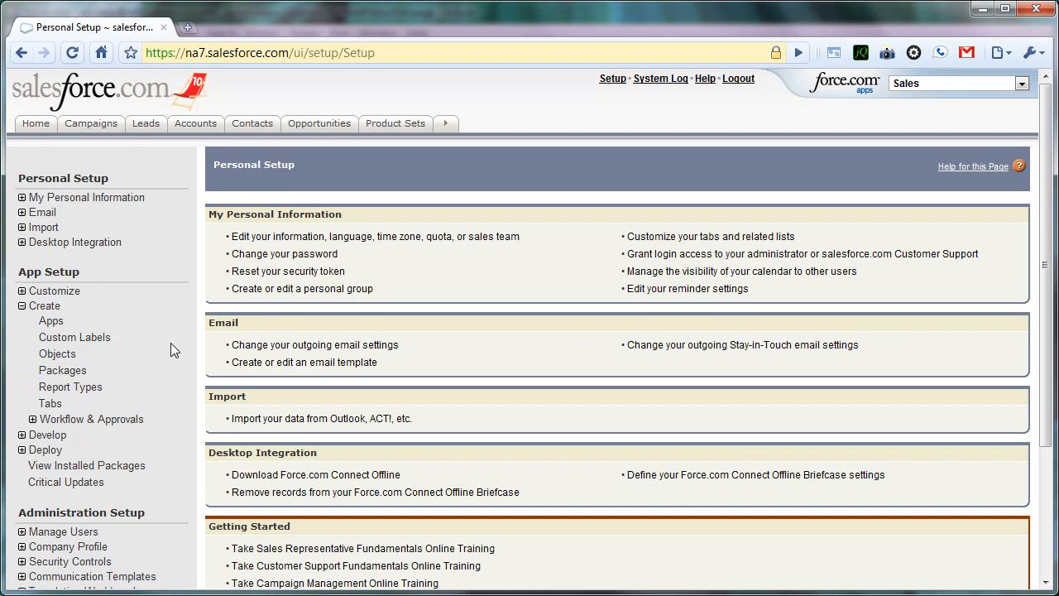
left_click(77, 374)
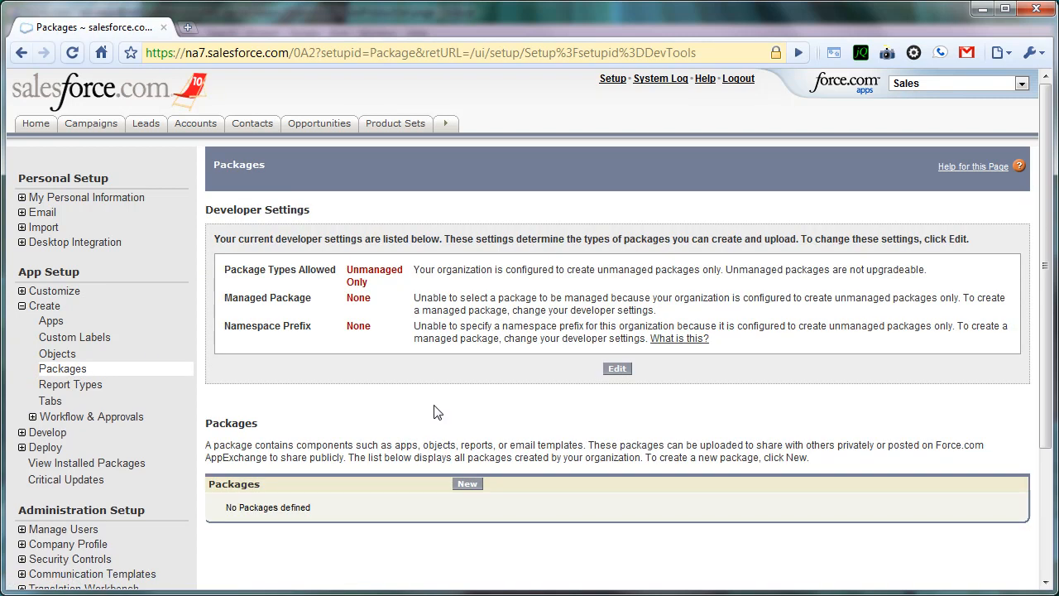
left_click(467, 483)
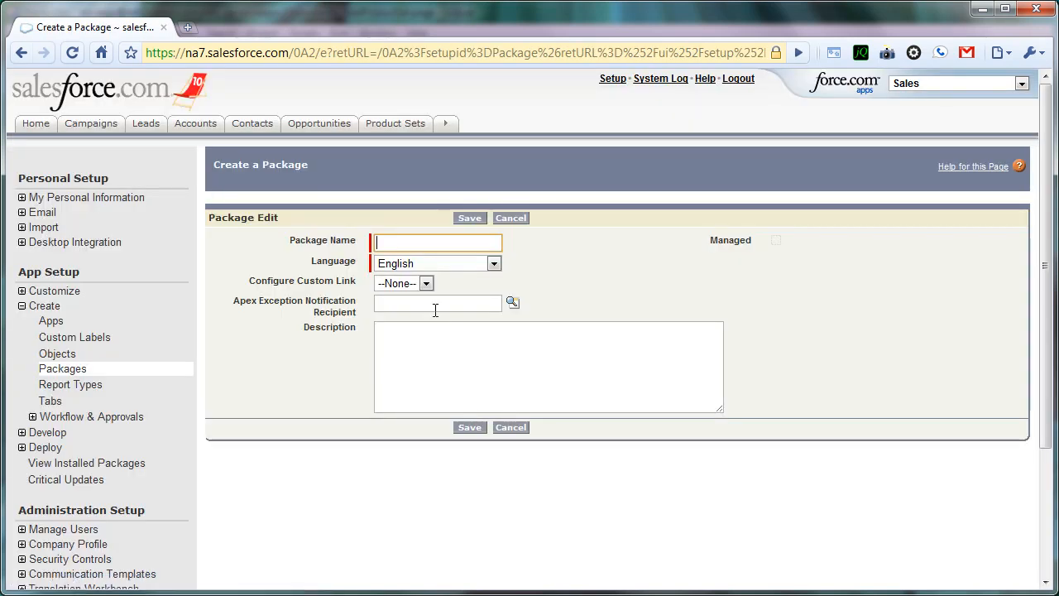
type("M43")
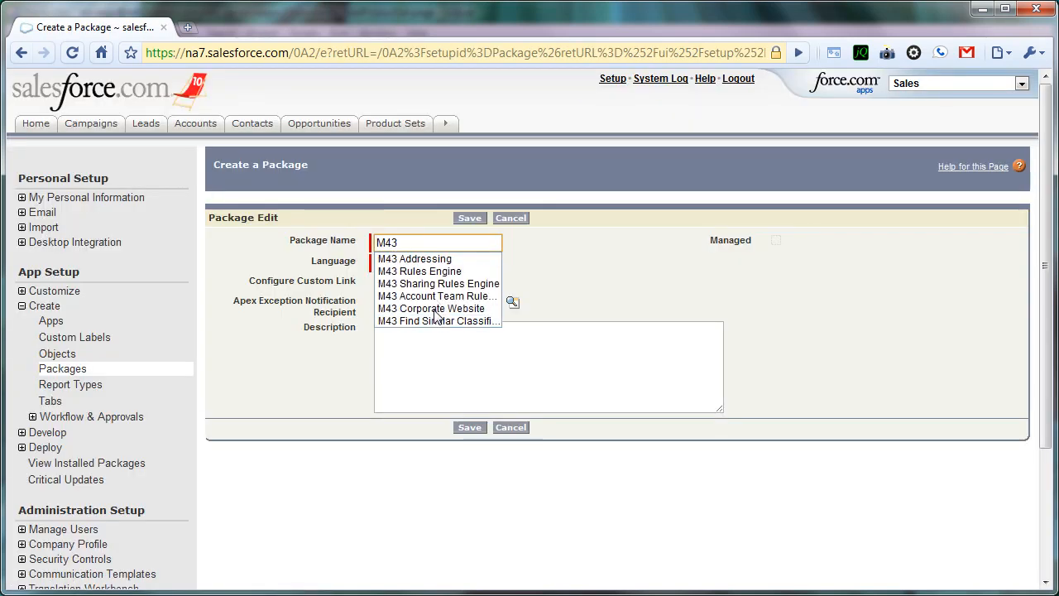
type(" Pr")
key("Down")
key("Return")
left_click(469, 219)
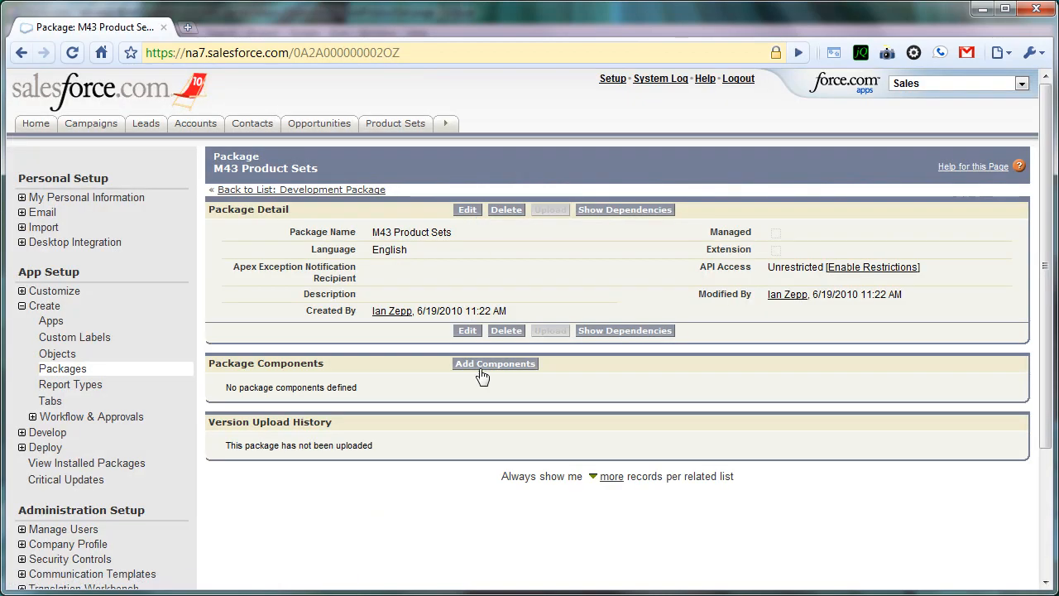
Add the Product Set tab as a component of the M43 Product Sets package
left_click(485, 367)
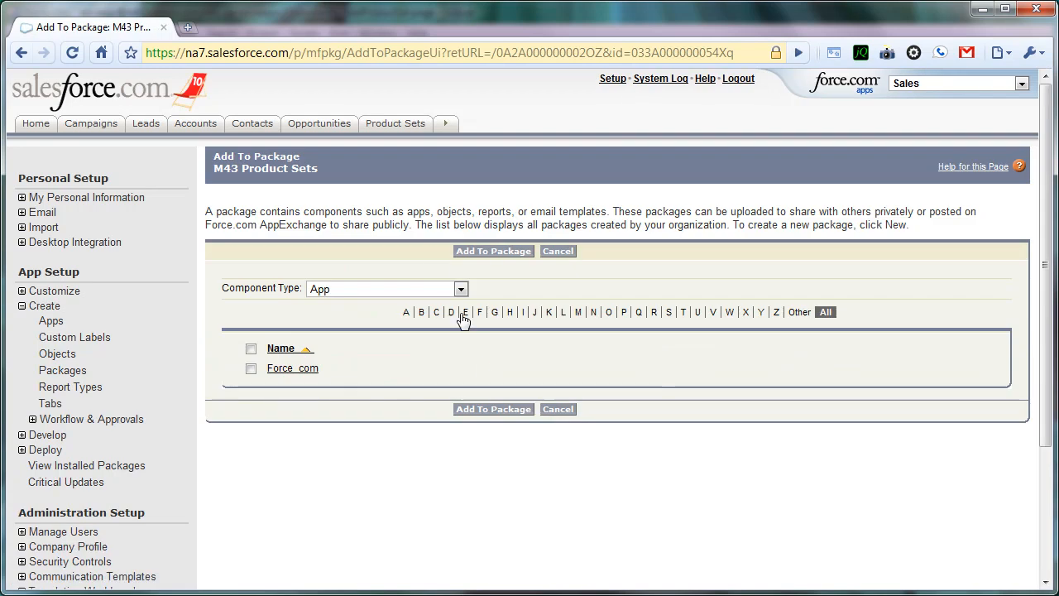
left_click(330, 291)
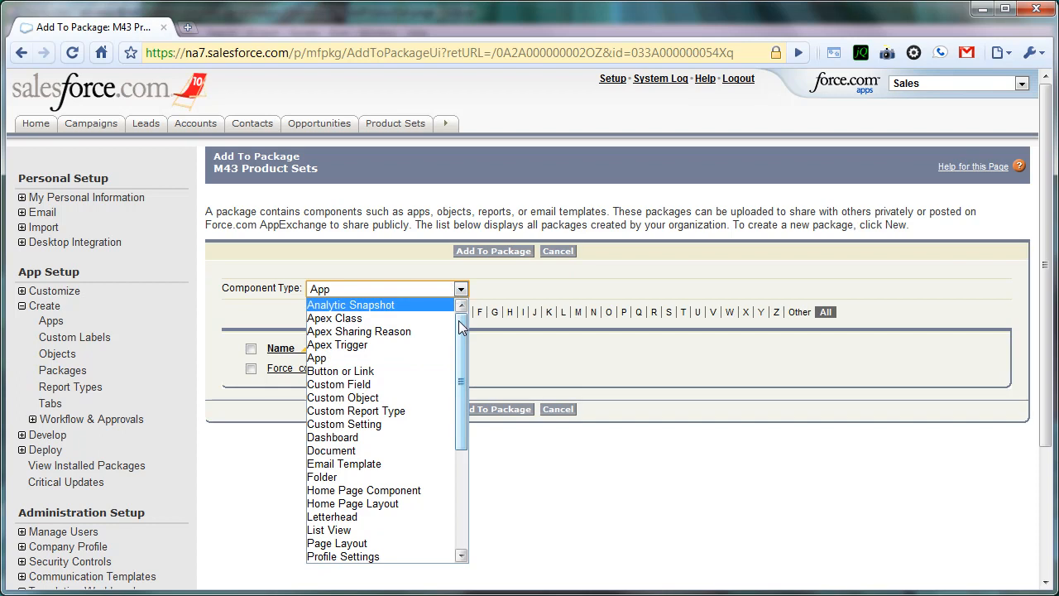
left_click_drag(460, 327, 455, 448)
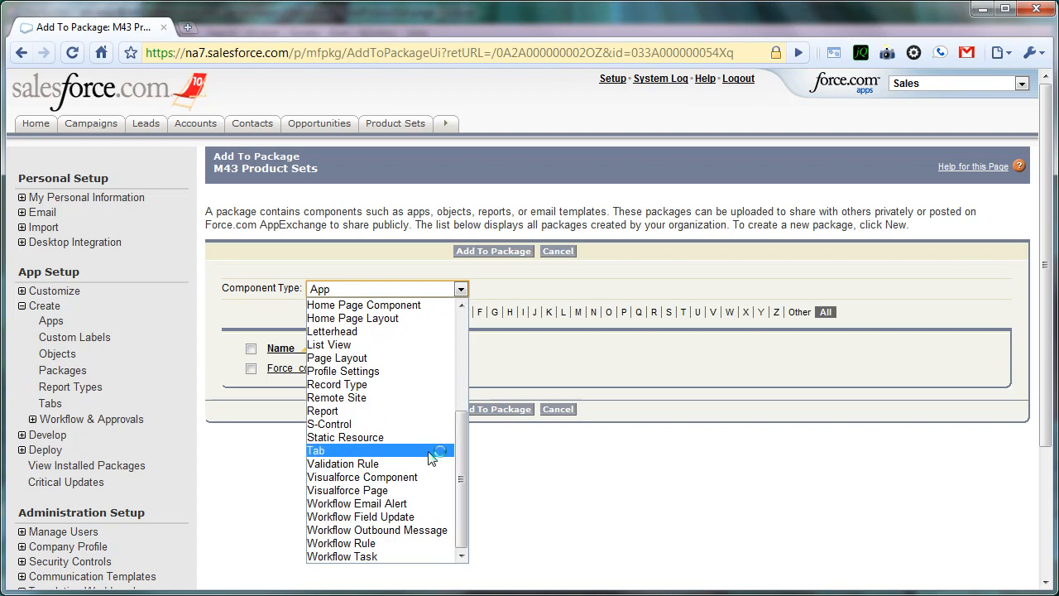
left_click(428, 451)
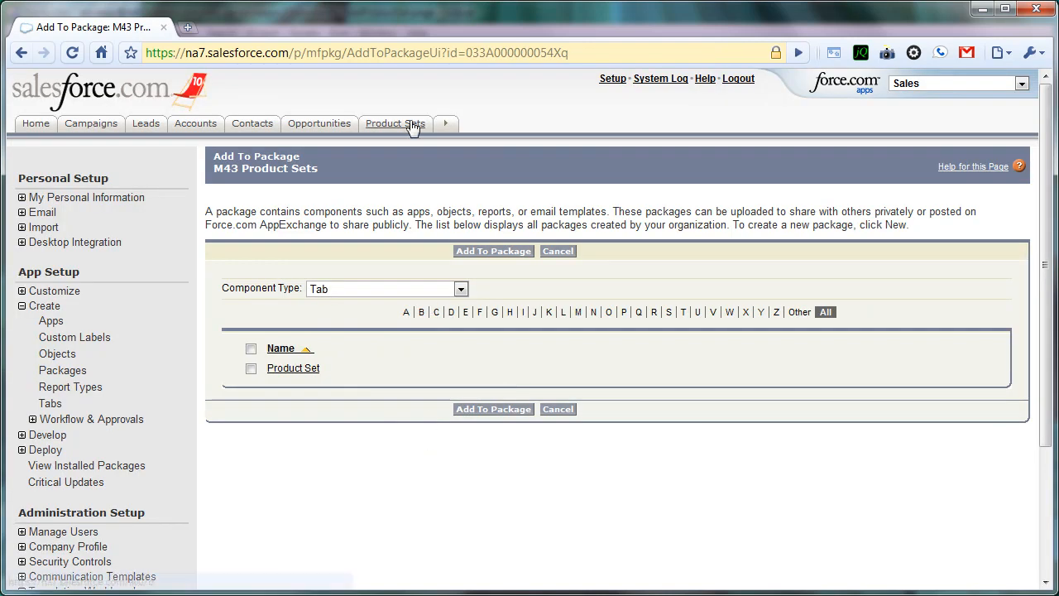
left_click(251, 368)
left_click(473, 258)
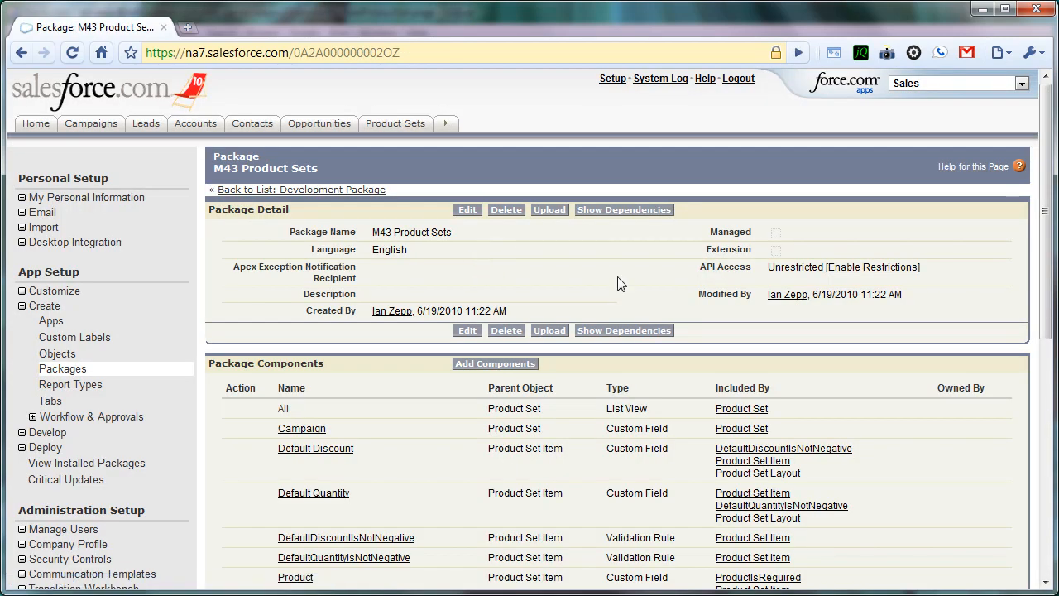
Add the Opportunity_AddProductSet button or link to the M43 Product Sets package
scroll(707, 287, "down", 5)
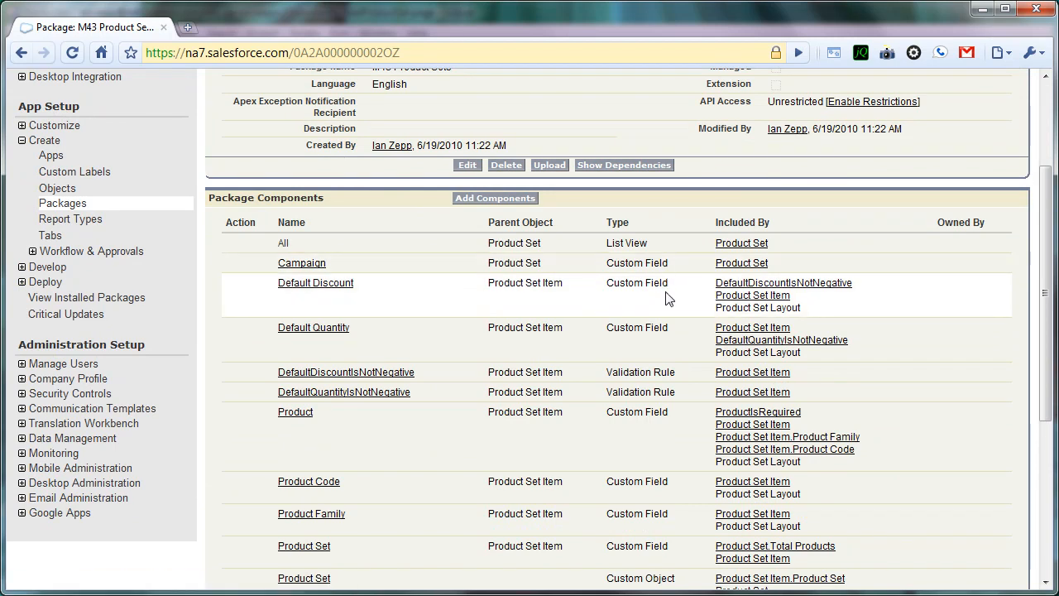
scroll(667, 329, "down", 2)
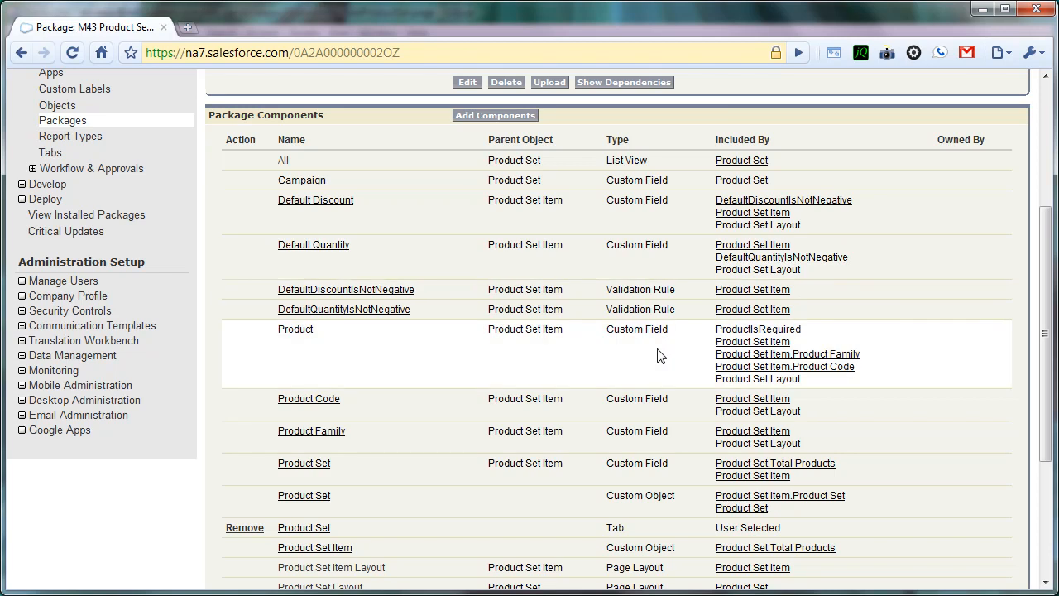
scroll(658, 354, "down", 2)
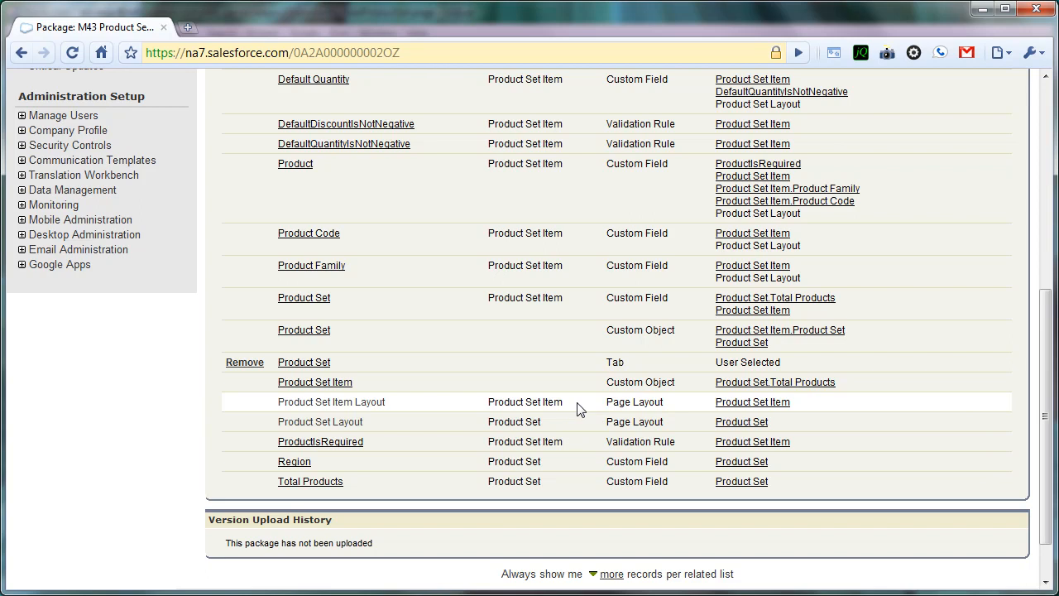
scroll(579, 408, "up", 5)
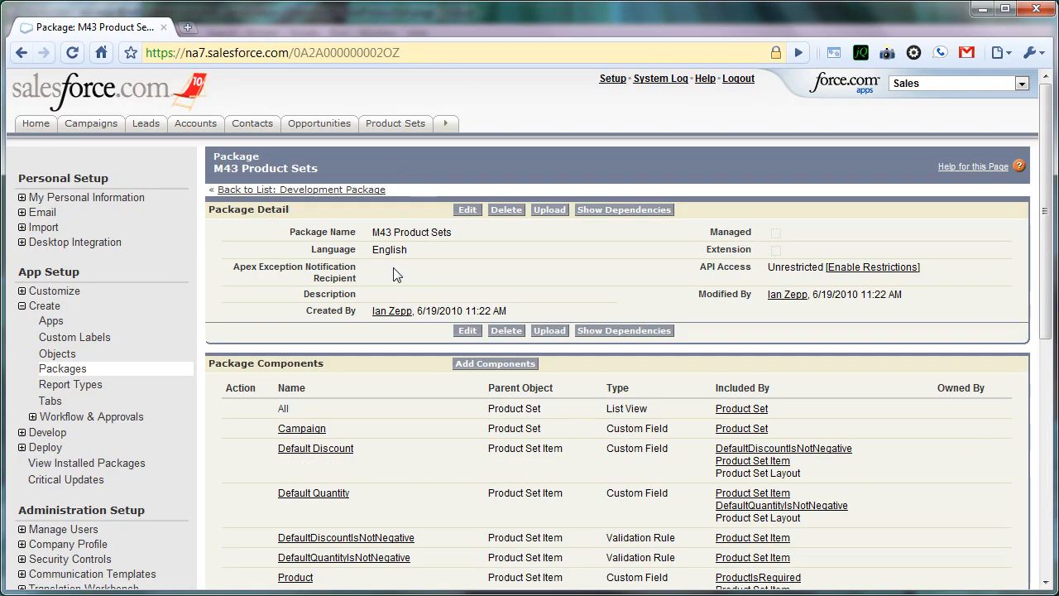
left_click(457, 365)
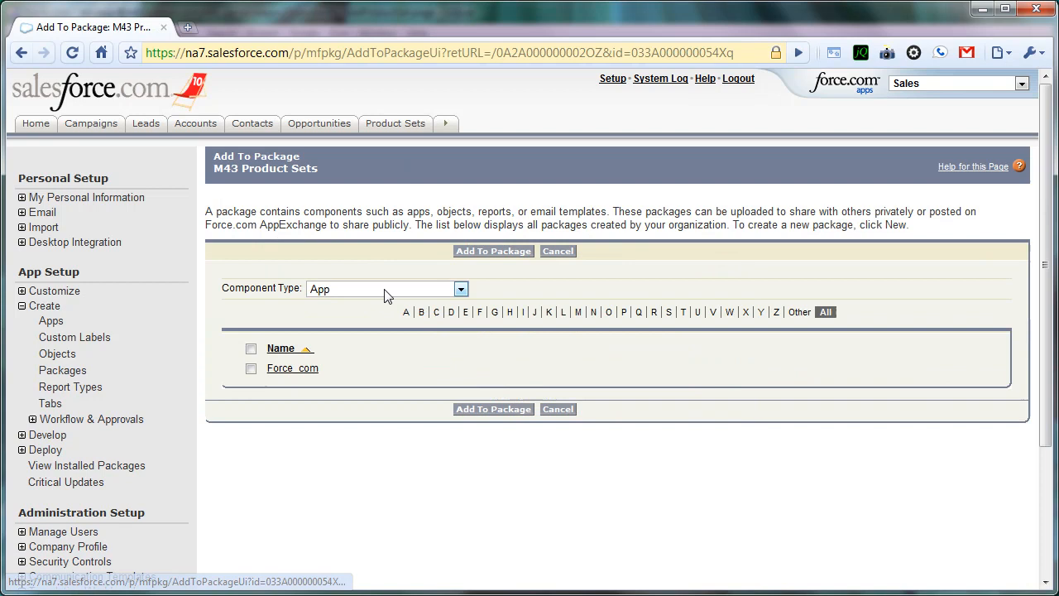
left_click(333, 291)
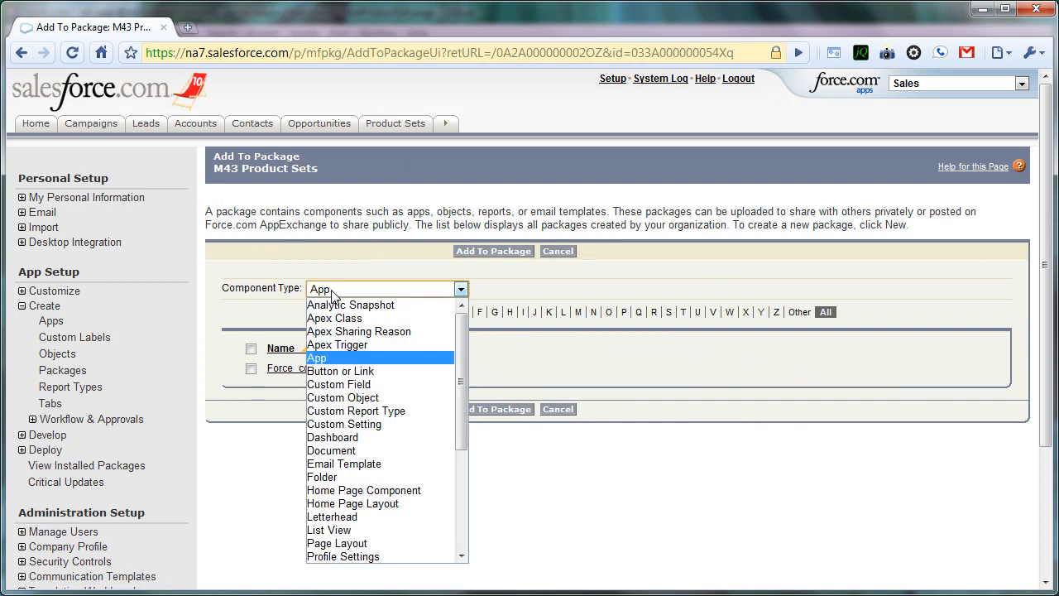
left_click(339, 370)
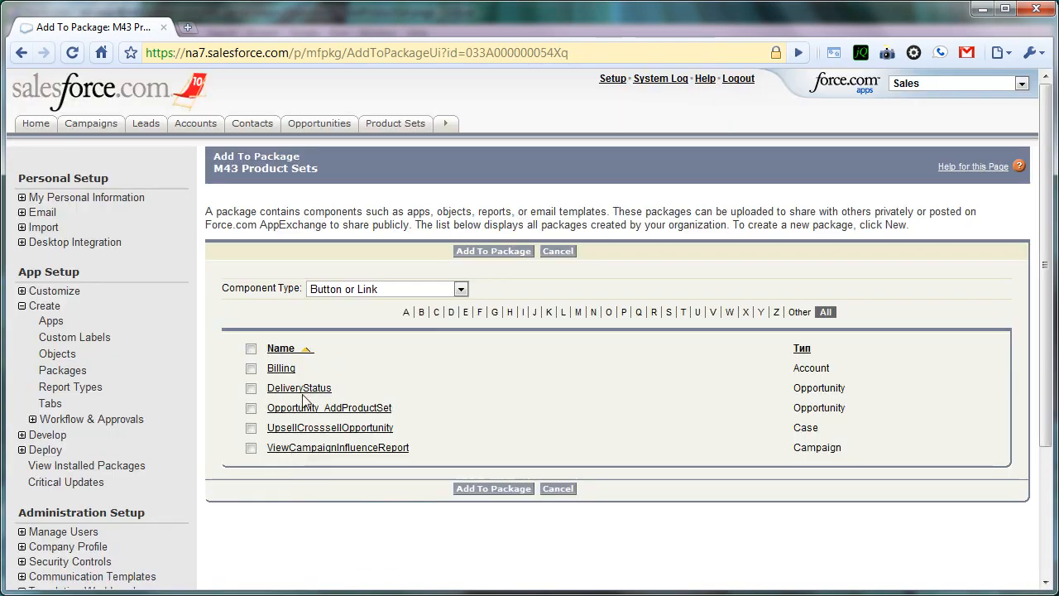
left_click(250, 408)
left_click(465, 257)
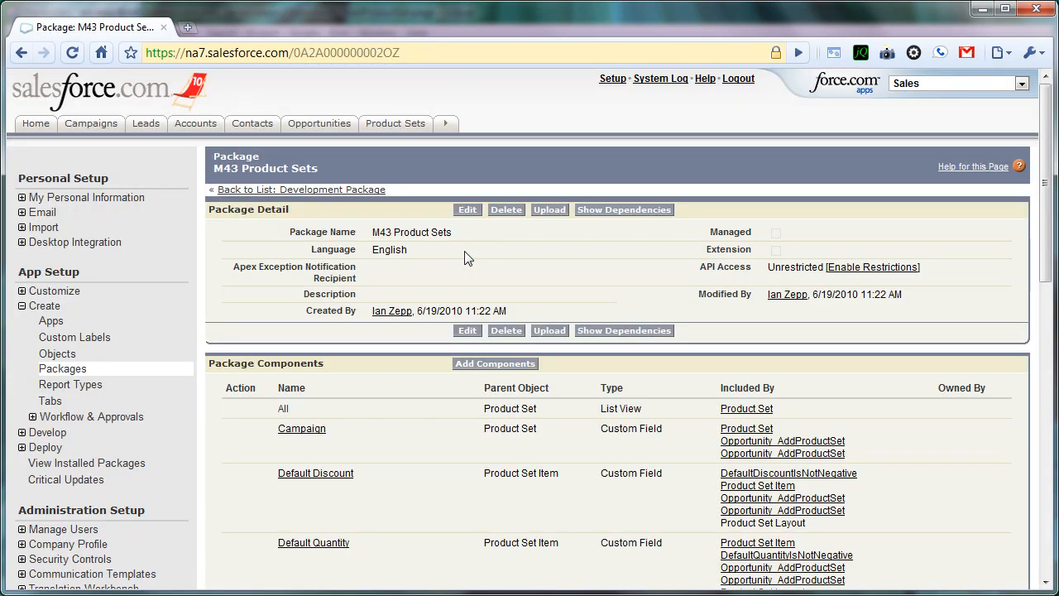
Examine the package's components and what includes them, and return to the list of packages
left_click_drag(1044, 230, 1033, 327)
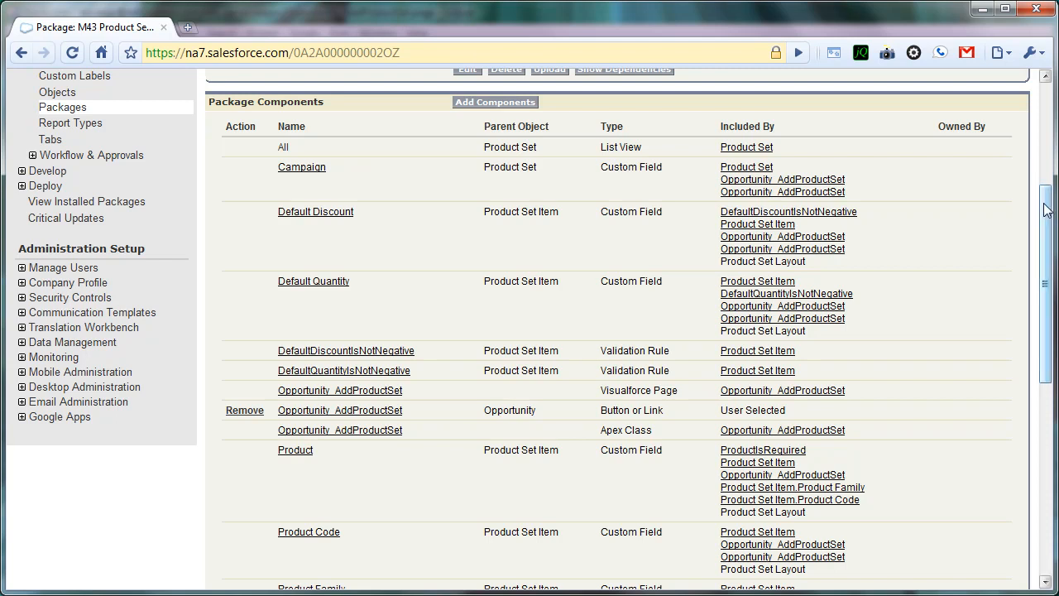
left_click_drag(1048, 210, 1048, 292)
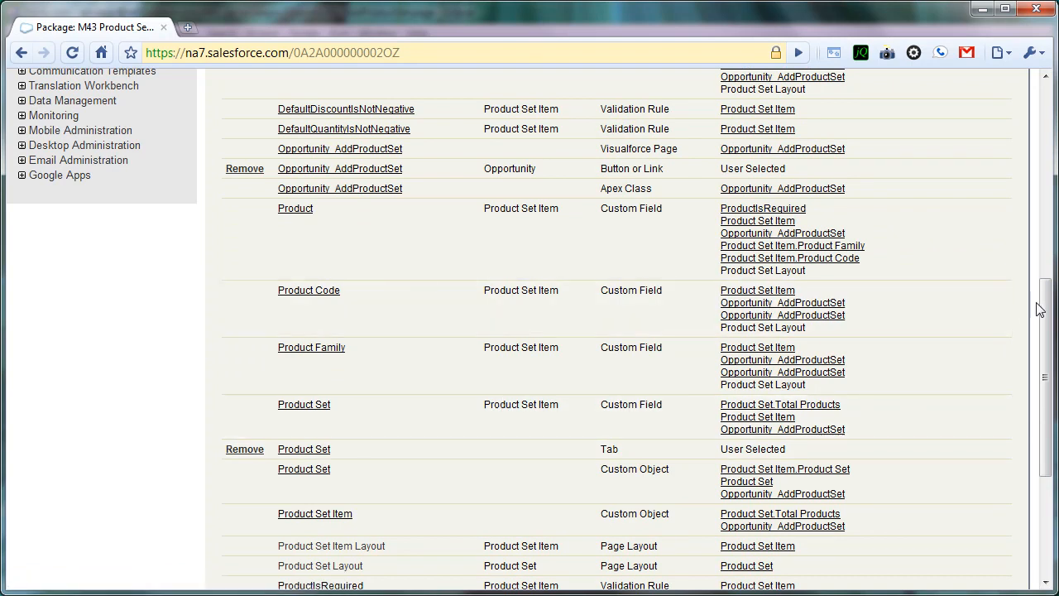
left_click_drag(1040, 309, 1020, 101)
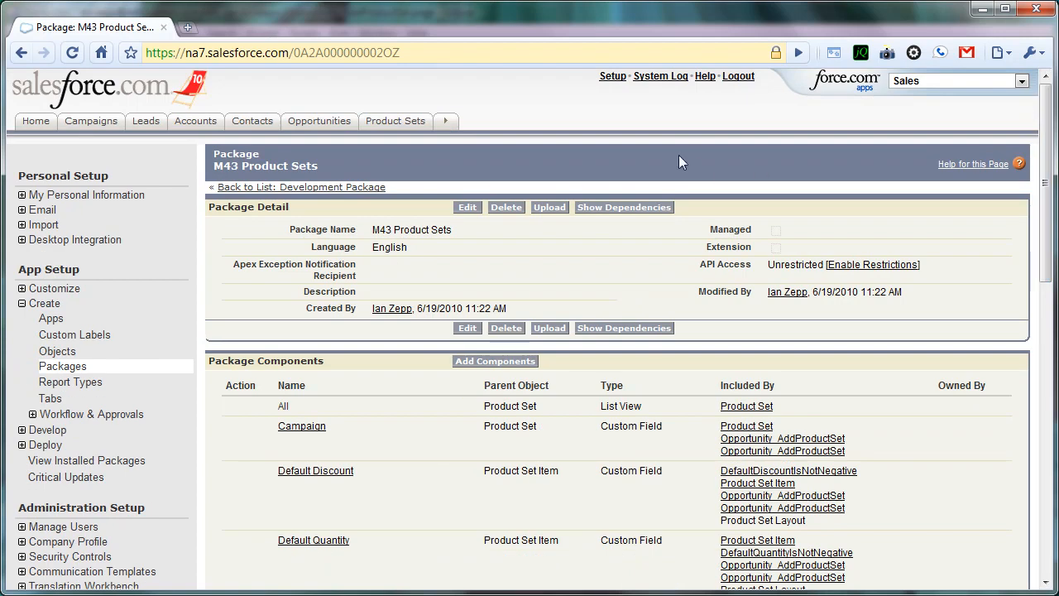
left_click(56, 366)
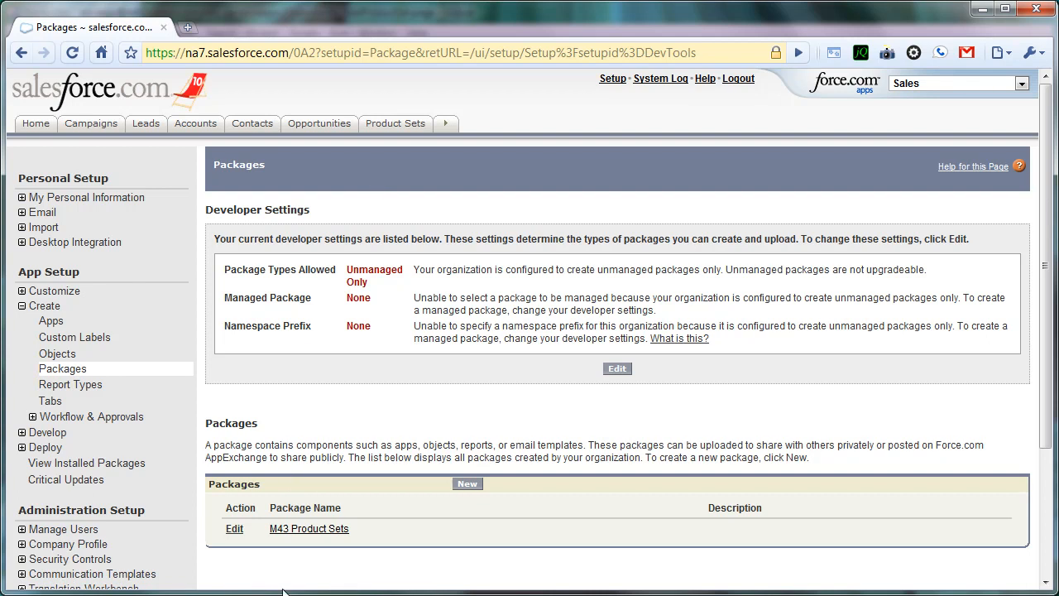
Switch to Eclipse, start a new Force.com project, and enter the account's username as both project name and username
key("alt+Tab")
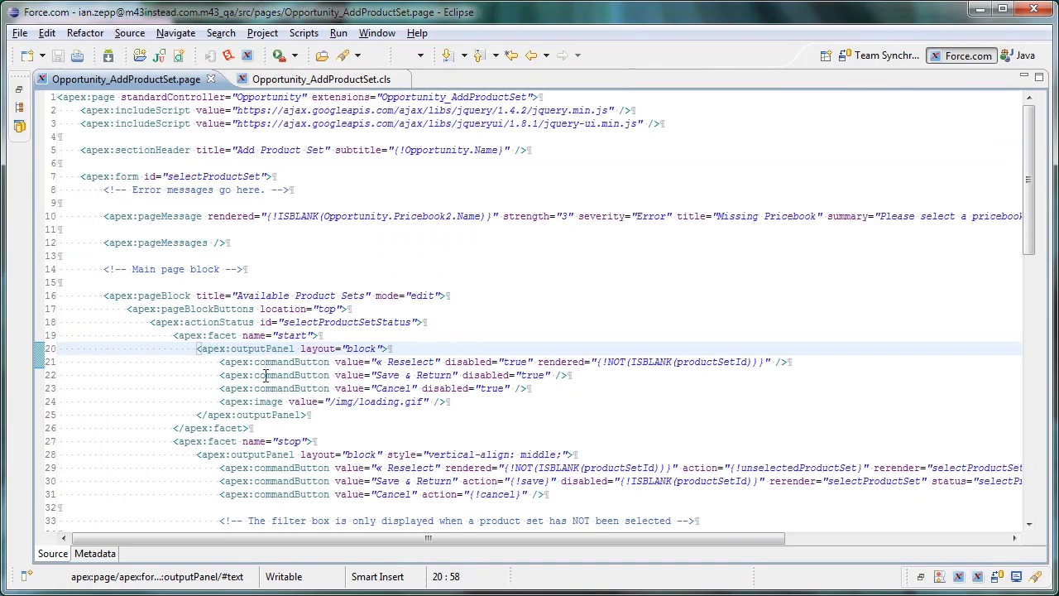
left_click(19, 34)
mouse_move(38, 51)
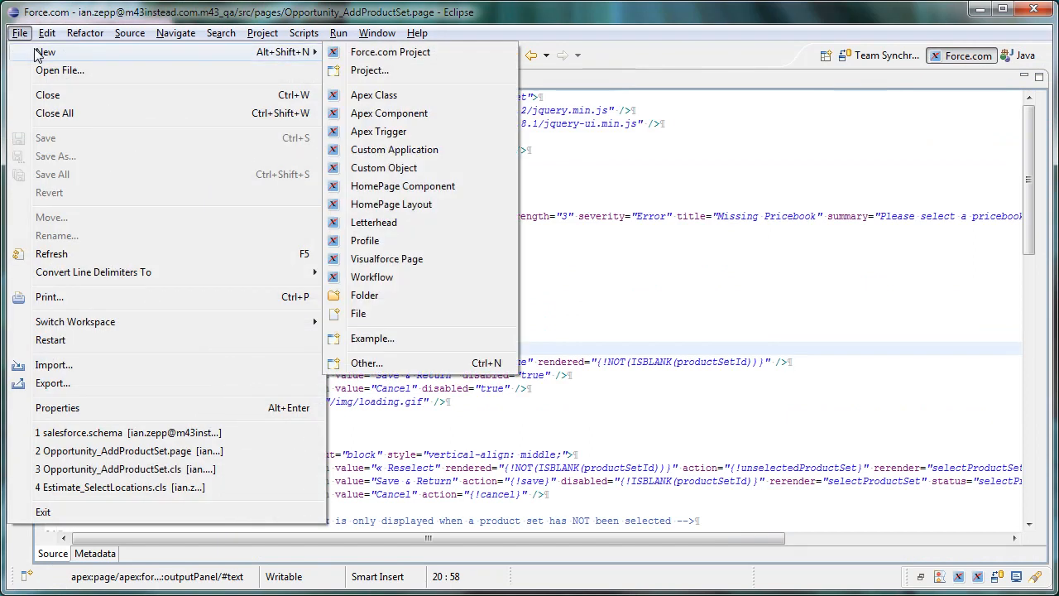
left_click(336, 55)
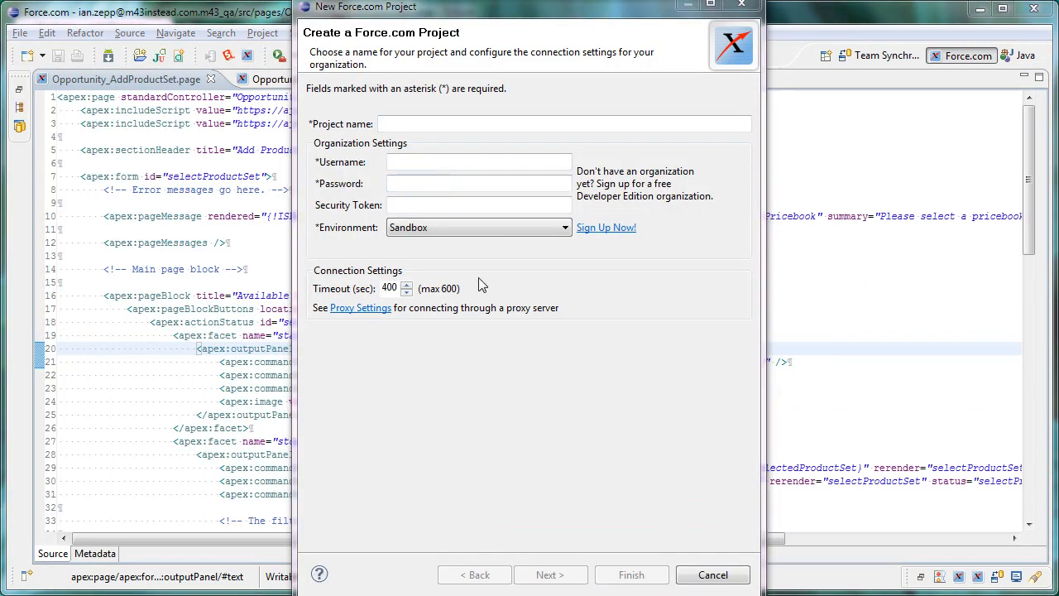
key("ctrl+v")
left_click(454, 162)
key("ctrl+v")
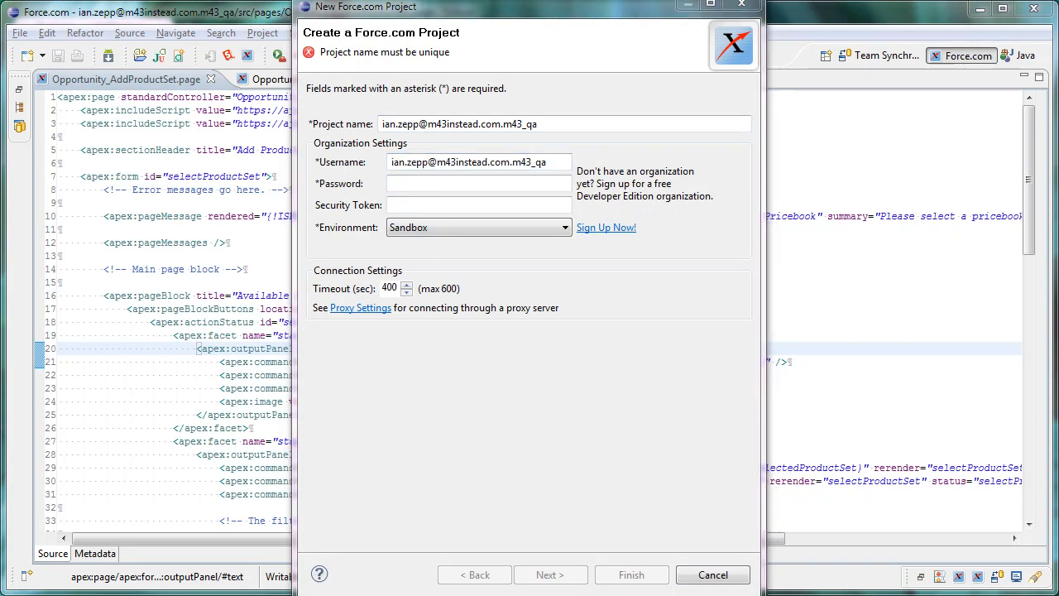
Enter the account password and security token, and set the environment to Production/Developer Edition
left_click(407, 183)
key("ctrl+v")
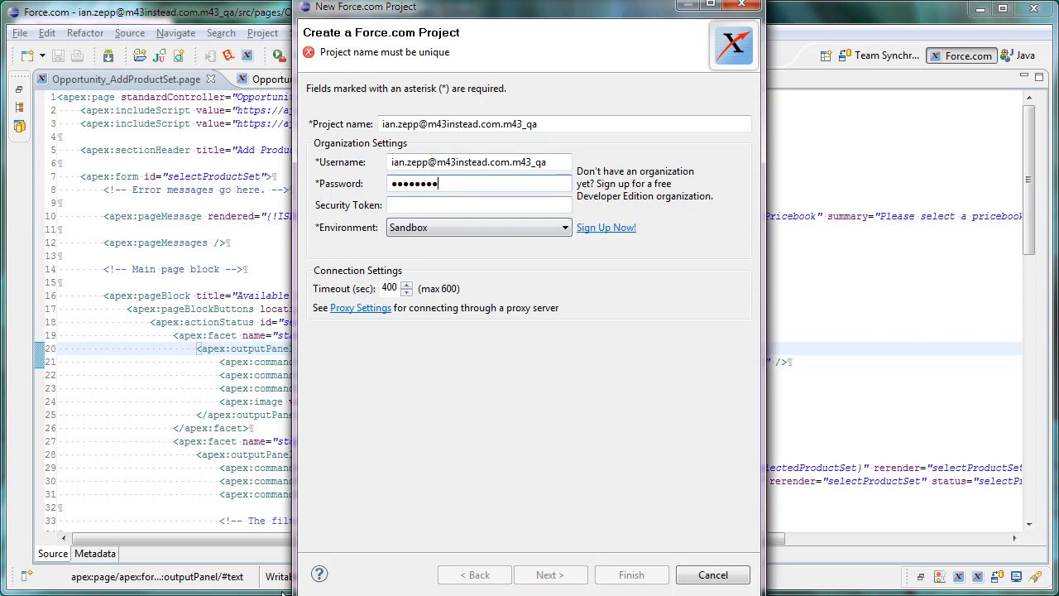
left_click(497, 204)
key("ctrl+v")
left_click(478, 227)
left_click(475, 241)
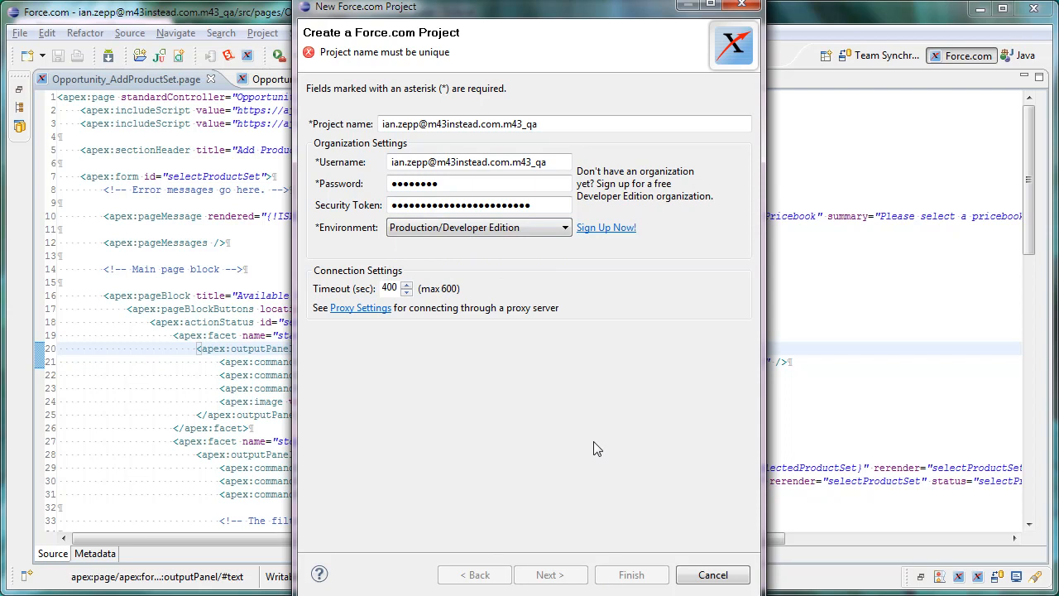
Append " - Package" to the project name and continue to the initial project contents
left_click(549, 124)
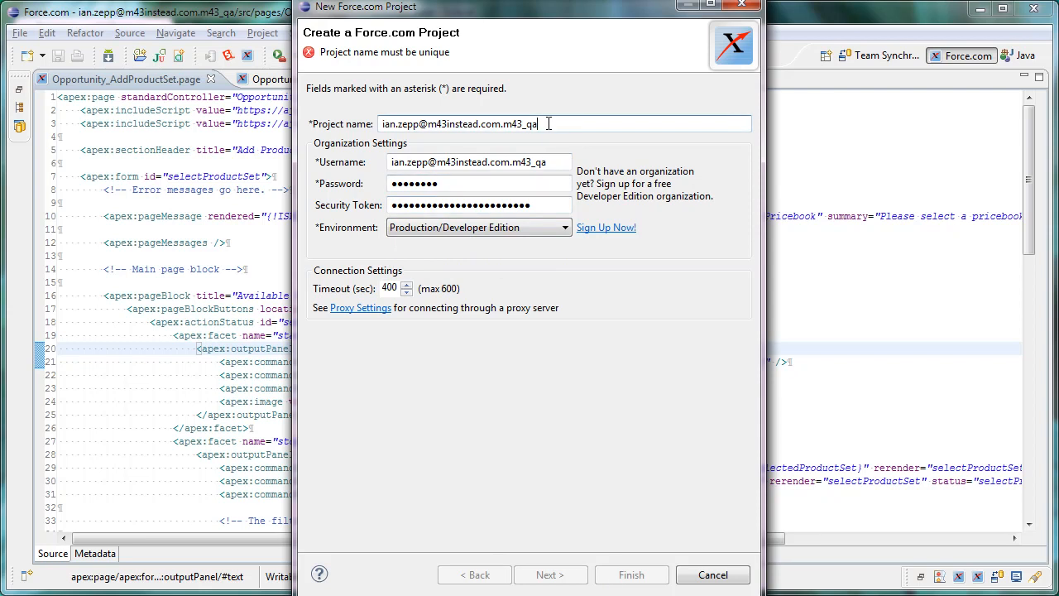
type("- ")
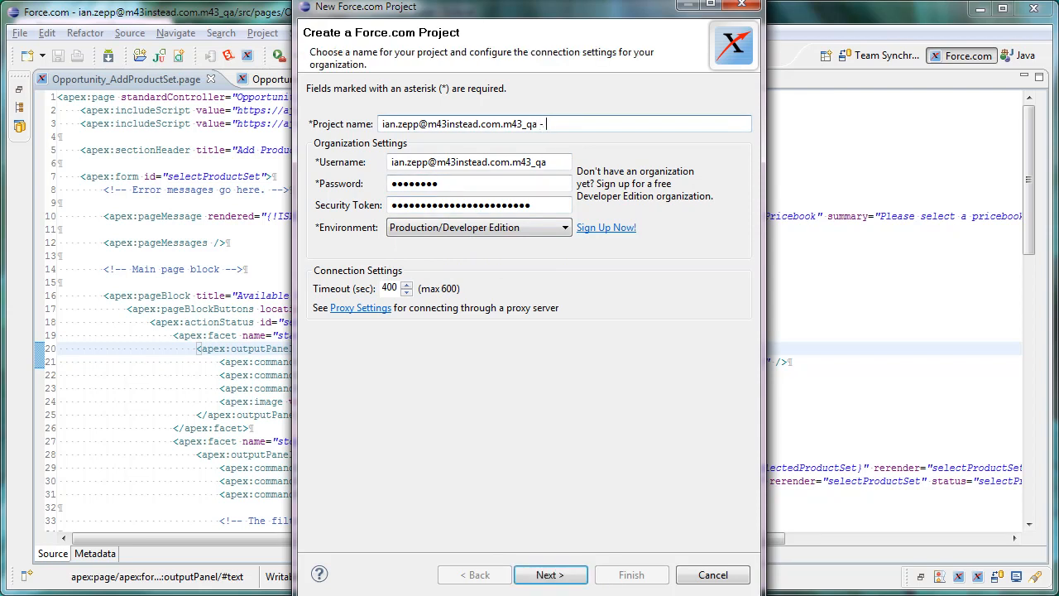
type("Package")
left_click(533, 581)
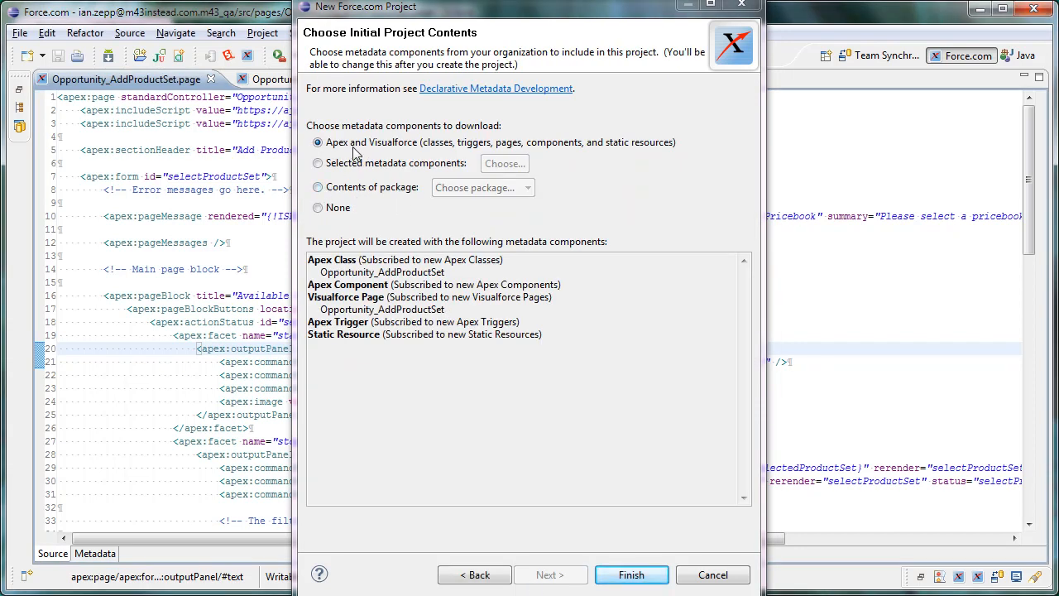
Create the project from the contents of the M43 Product Sets package and reveal its files in the Package Explorer
left_click(317, 187)
left_click(447, 189)
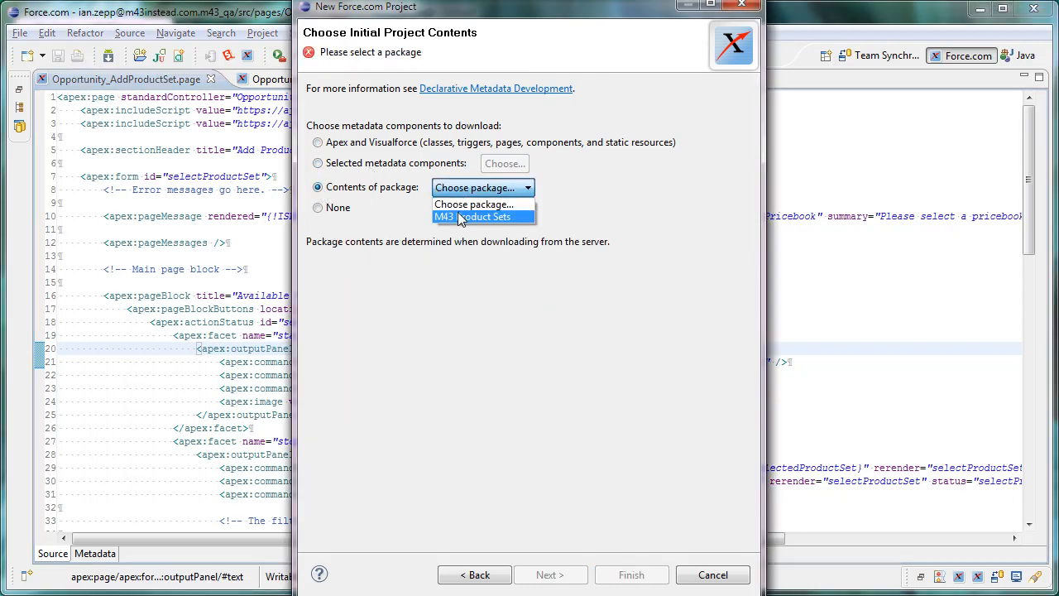
left_click(460, 214)
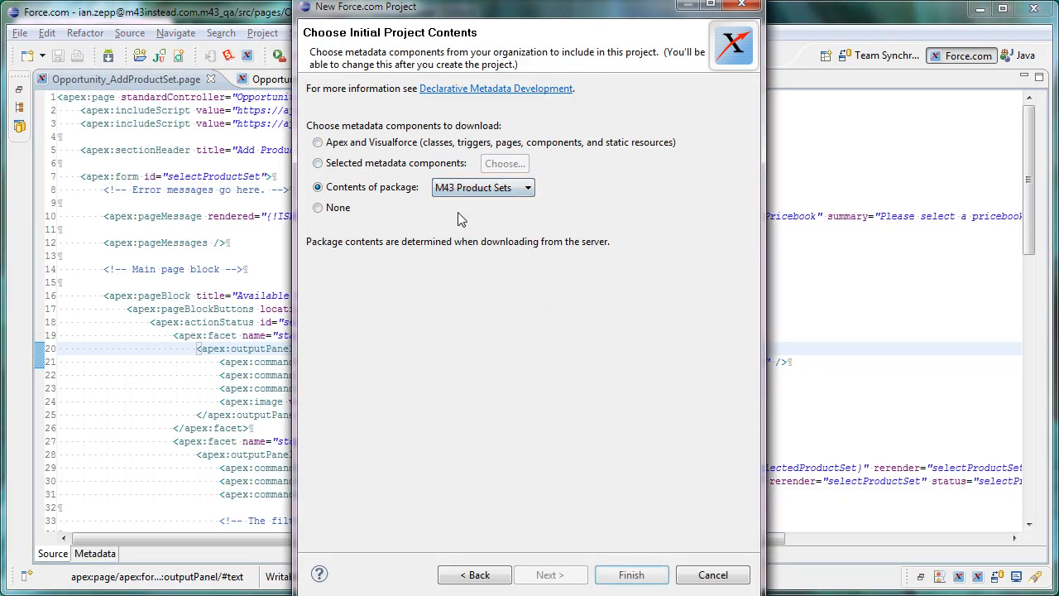
left_click(627, 580)
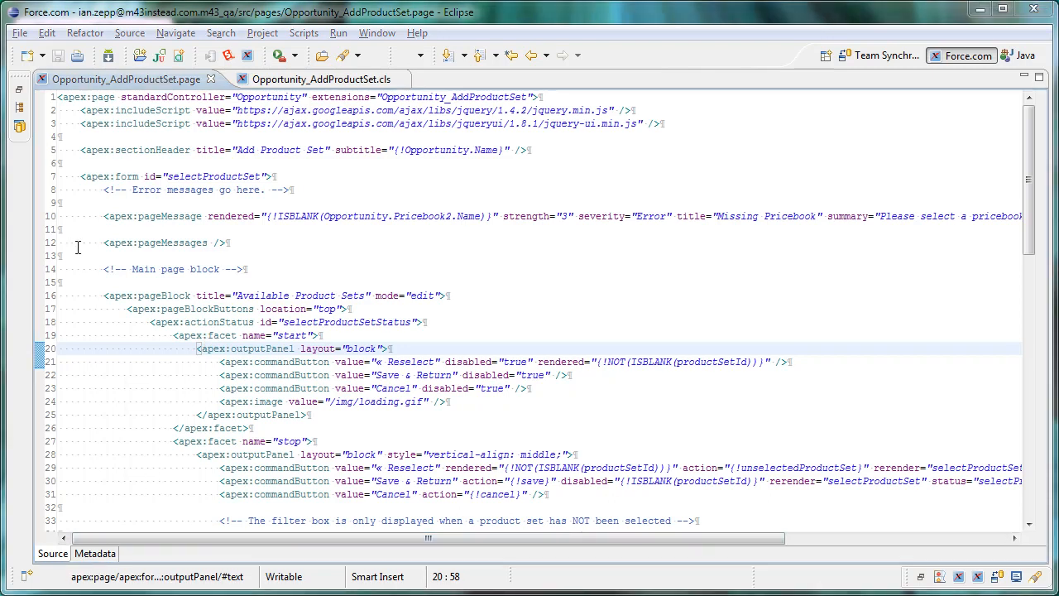
left_click(21, 91)
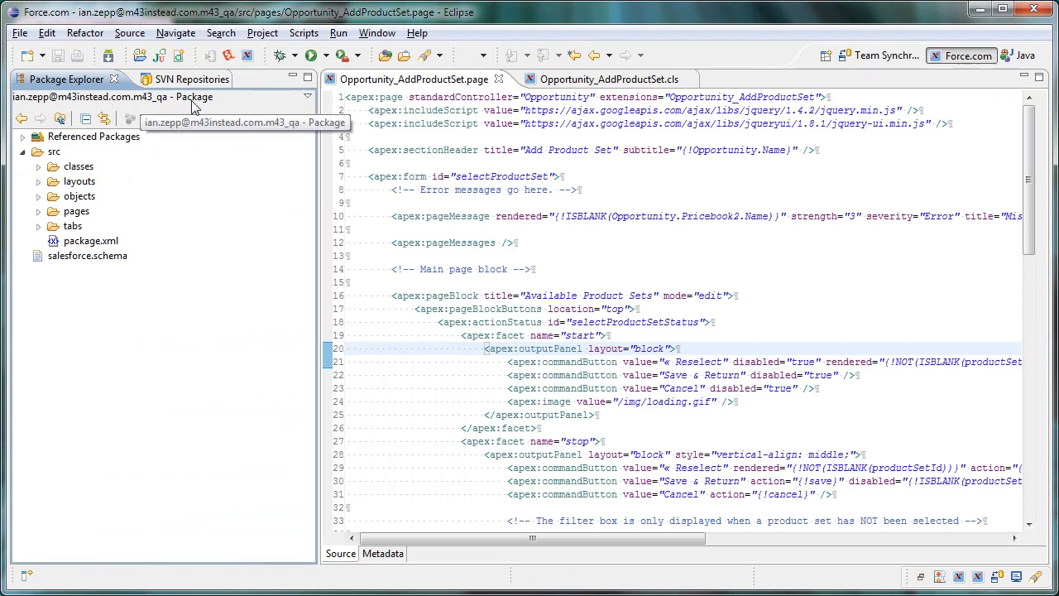
Expand the classes, layouts, objects, pages and tabs folders under src to examine the downloaded package components
left_click(38, 167)
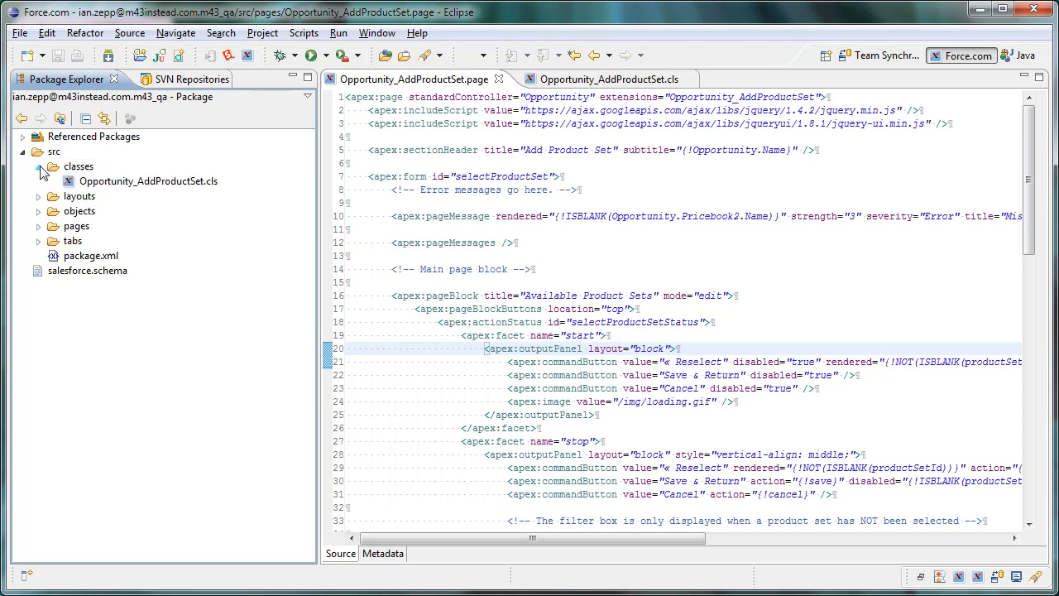
left_click(38, 196)
left_click(38, 240)
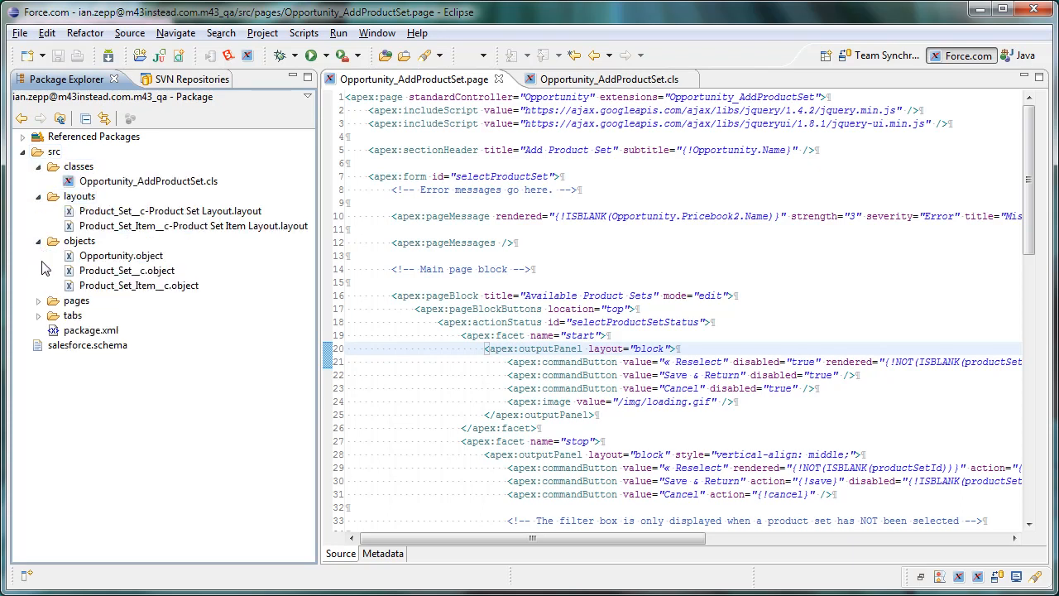
left_click(38, 301)
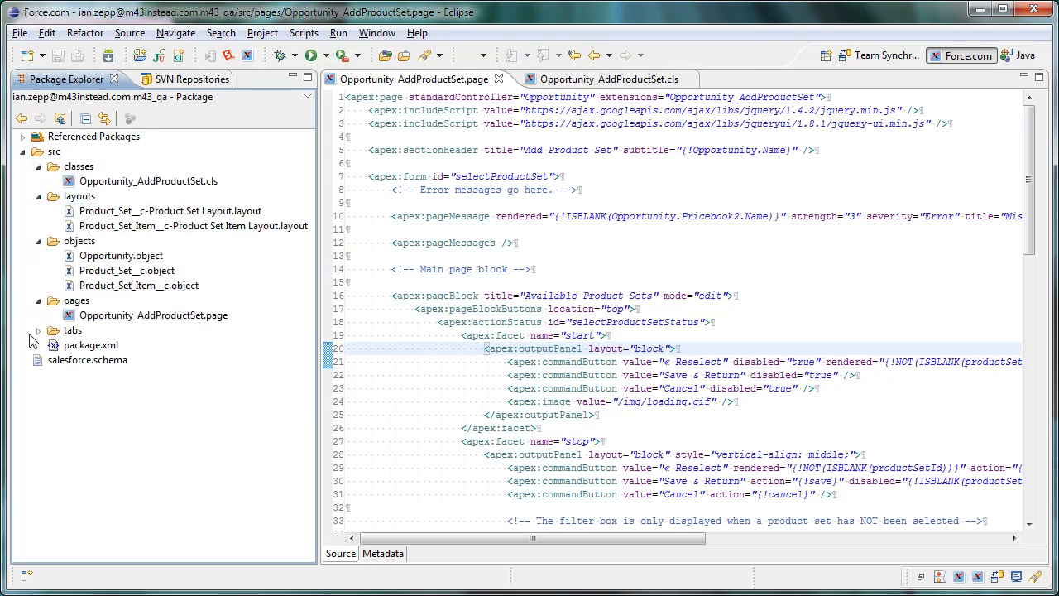
left_click(39, 330)
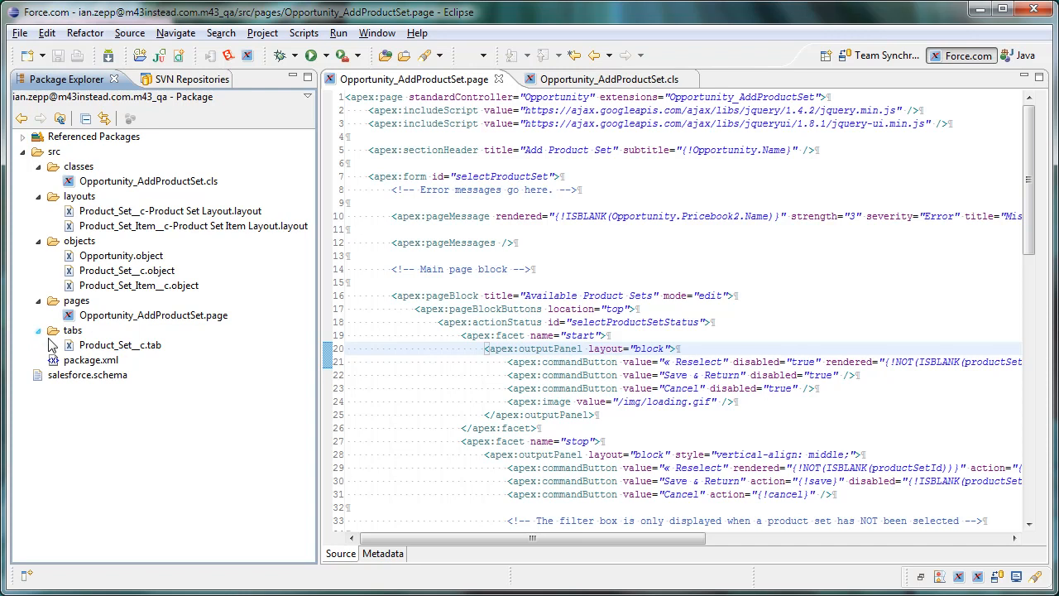
Open package.xml, review the component types and members it lists from start to end, and close the file
left_click(83, 359)
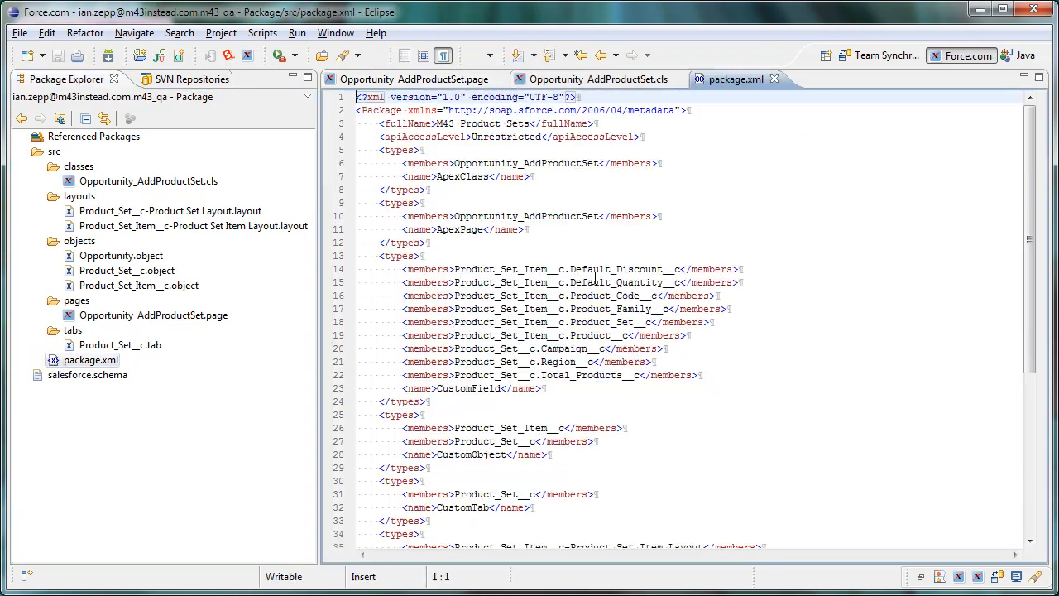
scroll(725, 177, "down", 5)
scroll(728, 177, "up", 5)
left_click(774, 78)
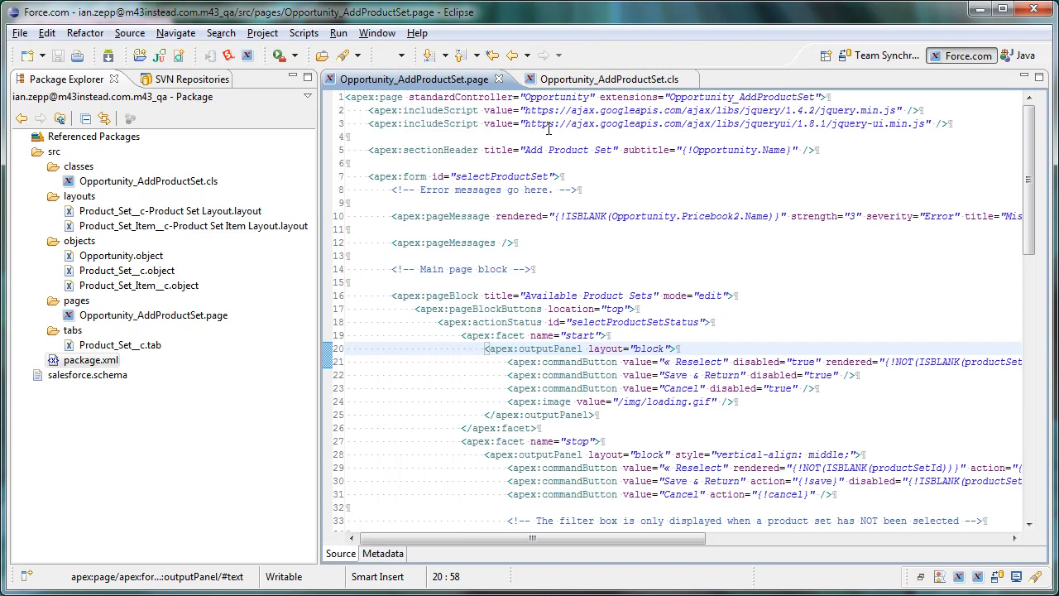